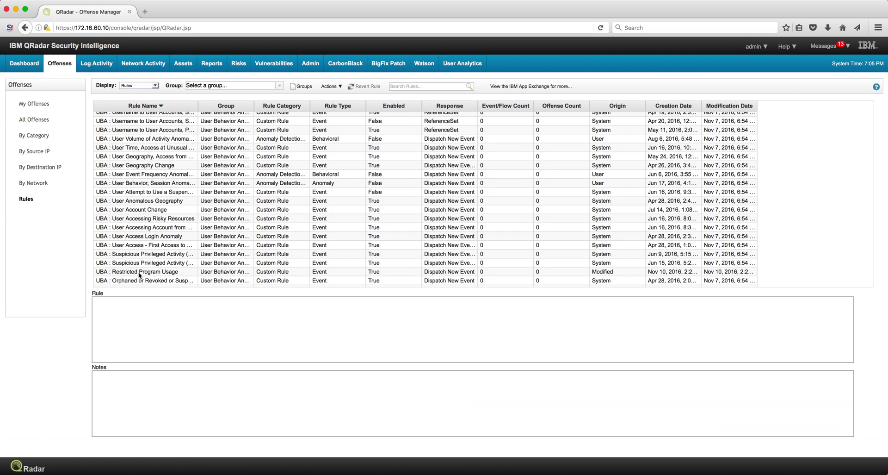
Open the UBA : Restricted Program Usage rule in the Rule Wizard for review.
{"action": "double_click", "coordinate": [138, 271]}
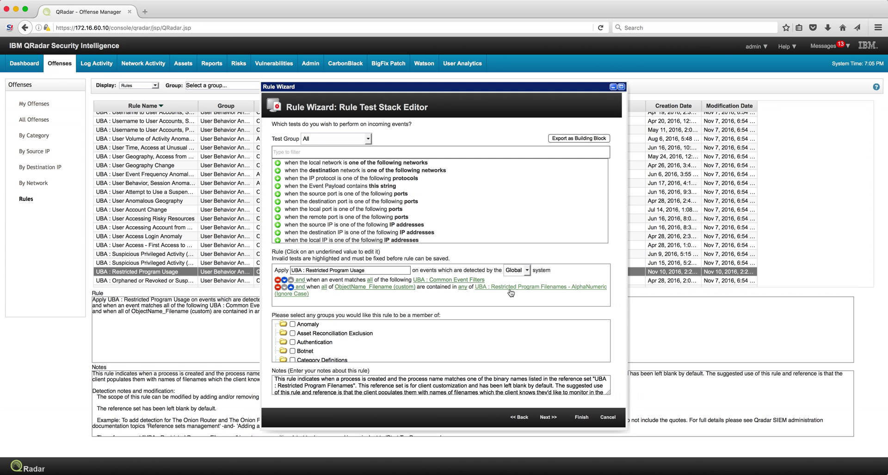
Cancel the rule editor and view the UBA : Restricted Program Filenames reference set.
{"action": "left_click", "coordinate": [608, 418]}
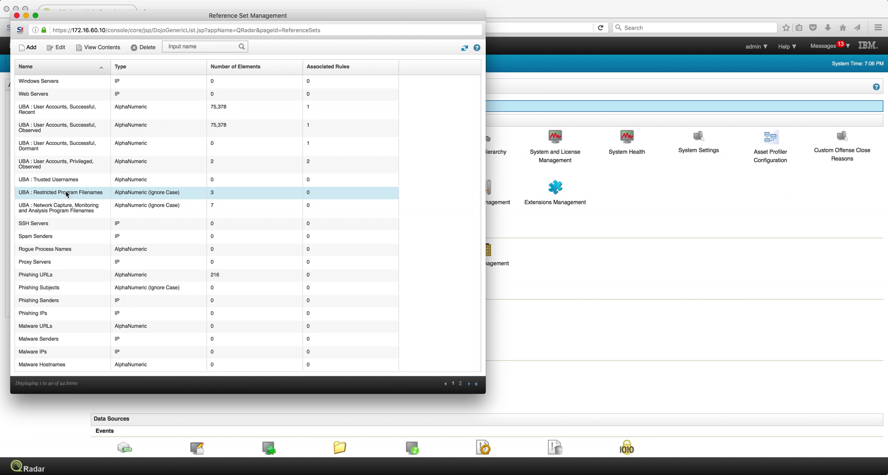
{"action": "double_click", "coordinate": [71, 192]}
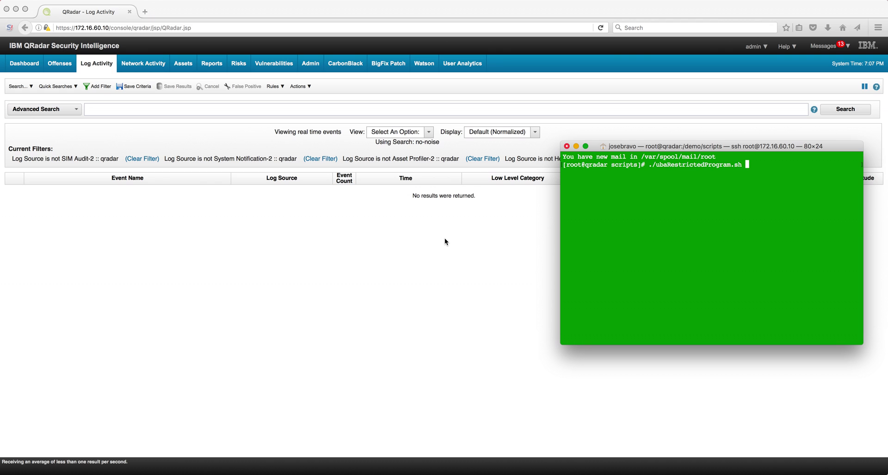
Run ./ubaRestrictedProgram.sh, then bring Log Activity forward to see the new UBA events.
{"action": "key", "text": "Return"}
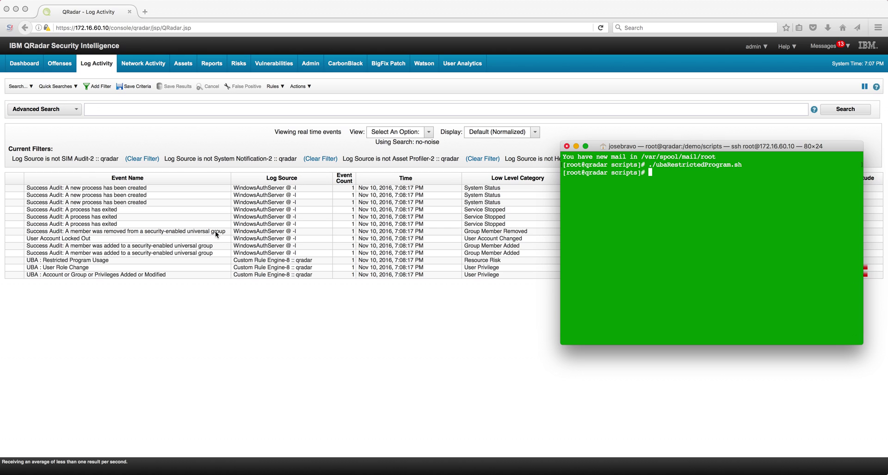
{"action": "left_click", "coordinate": [153, 331]}
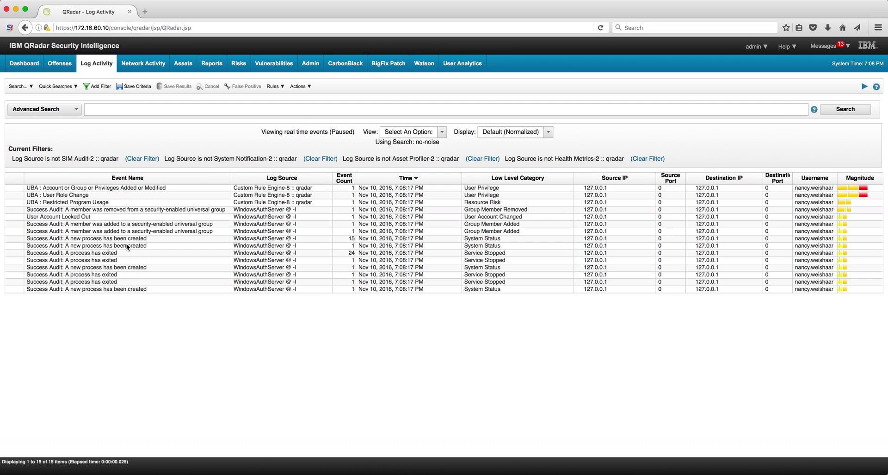
Inspect the process-created event's details, which show ObjectName_Filename smax4pnp.exe.
{"action": "double_click", "coordinate": [93, 287]}
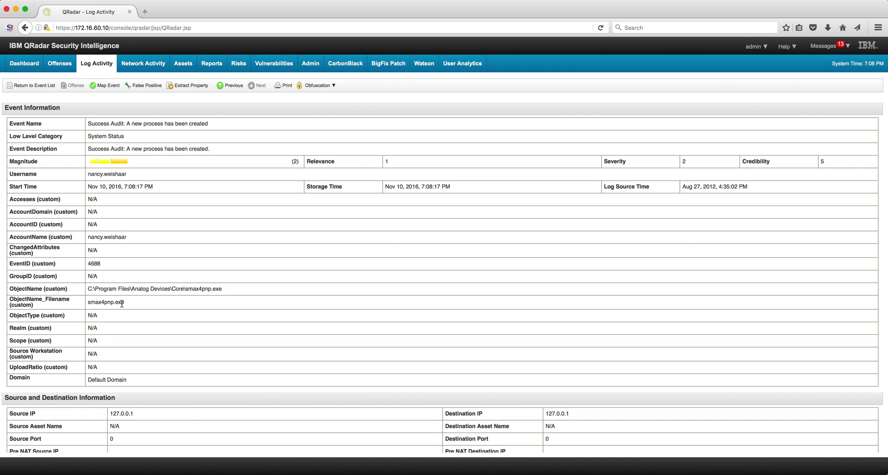
{"action": "mouse_move", "coordinate": [121, 303]}
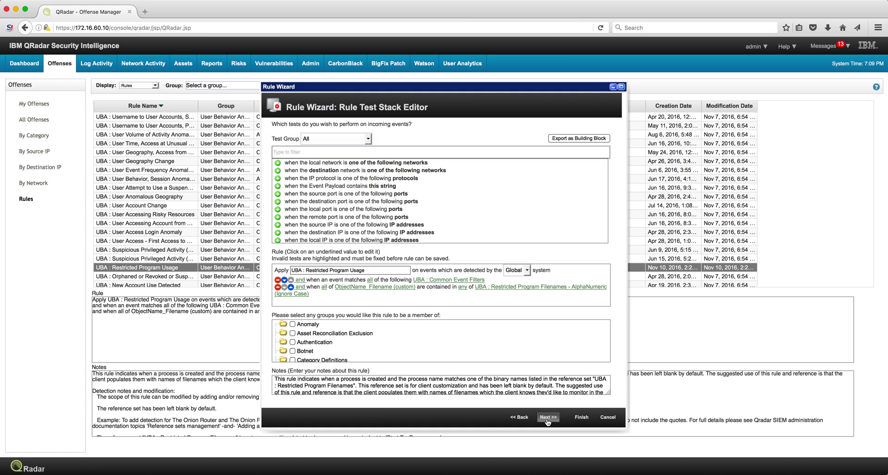
Advance the UBA : Restricted Program Usage rule to the Rule Wizard's next page.
{"action": "left_click", "coordinate": [547, 417]}
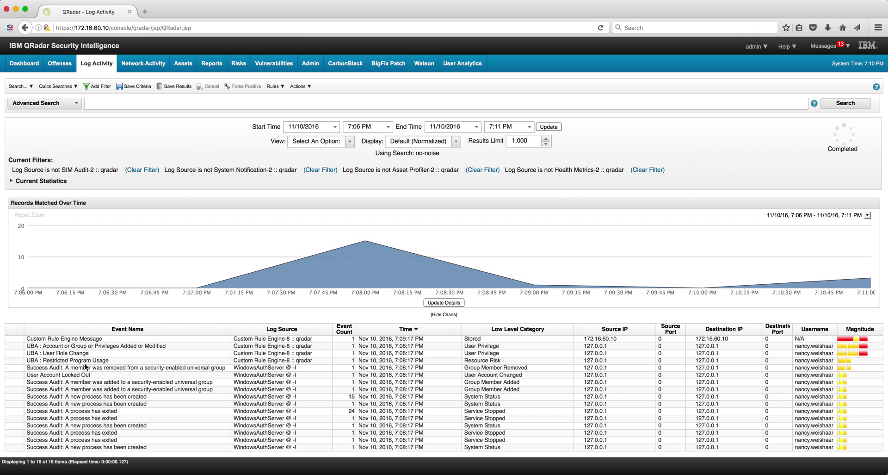
Select the UBA : Restricted Program Usage event and check its username.
{"action": "left_click", "coordinate": [79, 359]}
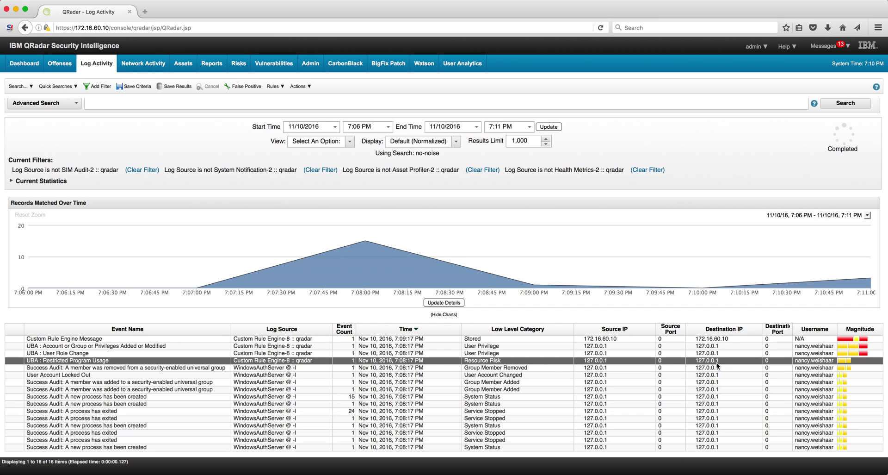
{"action": "mouse_move", "coordinate": [809, 359]}
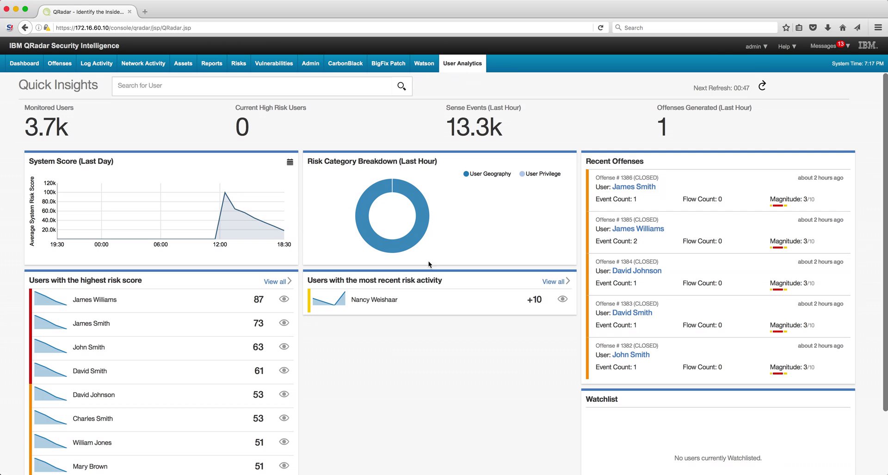
Add the user with +10 recent risk activity to the Watchlist.
{"action": "mouse_move", "coordinate": [384, 301]}
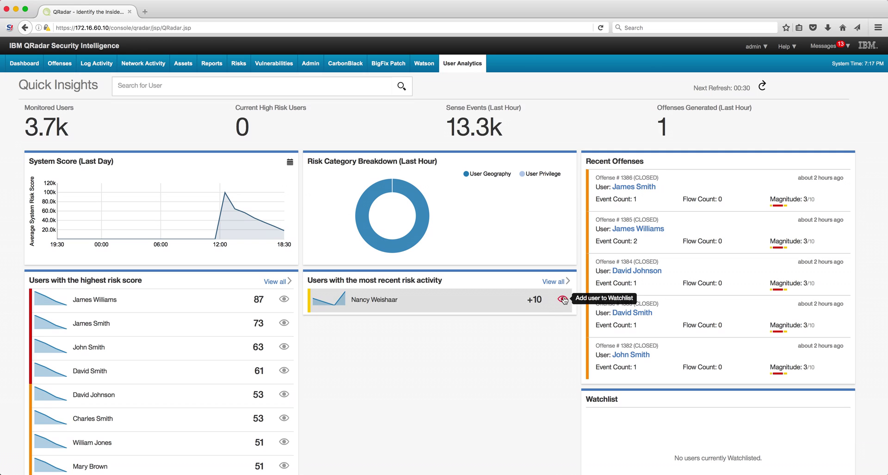
{"action": "left_click", "coordinate": [563, 299]}
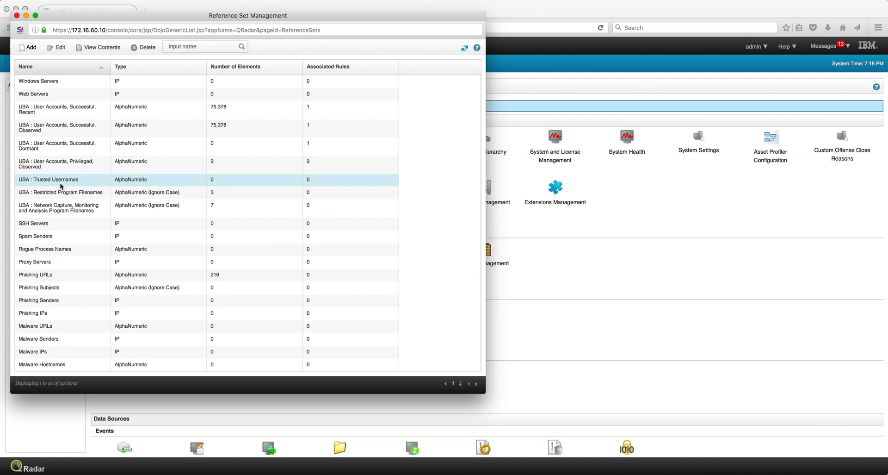
Open the UBA : Network Capture, Monitoring and Analysis Program Filenames reference set to review its contents.
{"action": "left_click", "coordinate": [68, 208]}
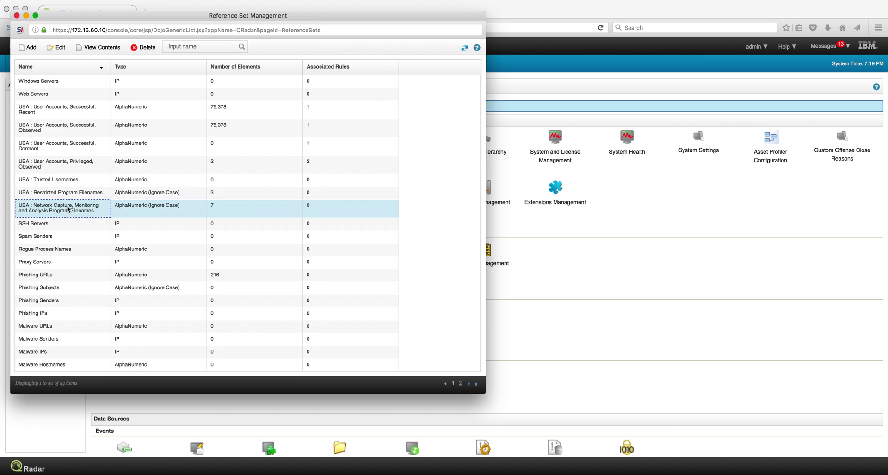
{"action": "double_click", "coordinate": [73, 209]}
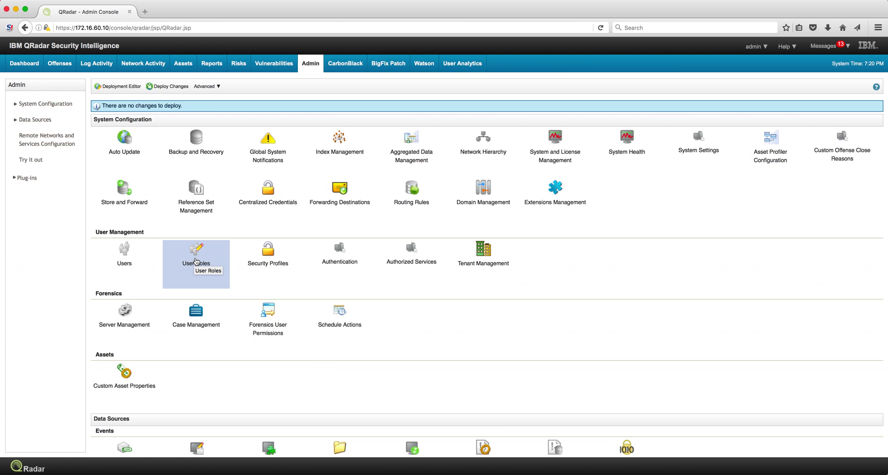
Start a new user role named 'UBA Guy'.
{"action": "left_click", "coordinate": [197, 262]}
{"action": "left_click", "coordinate": [197, 263]}
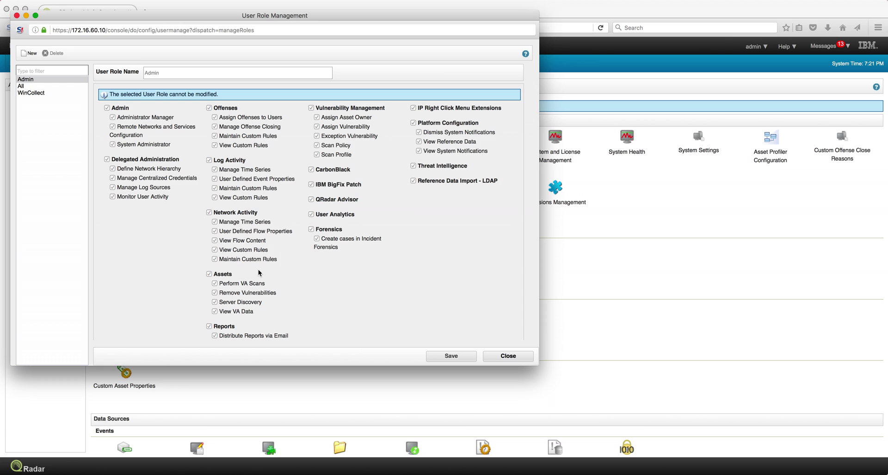
{"action": "left_click", "coordinate": [32, 54]}
{"action": "left_click", "coordinate": [160, 74]}
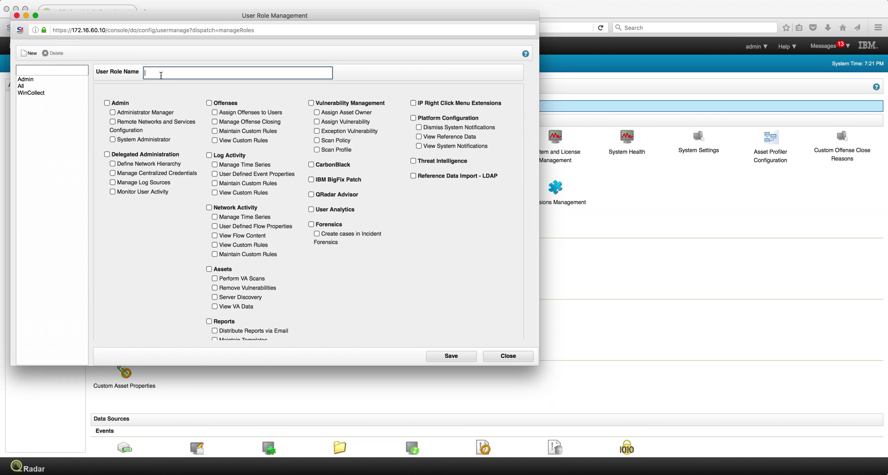
{"action": "type", "text": "Ub"}
{"action": "type", "text": "BA G"}
{"action": "type", "text": "uy"}
Grant the role User Analytics, Offenses and Log Activity permissions, then save it.
{"action": "left_click", "coordinate": [311, 210]}
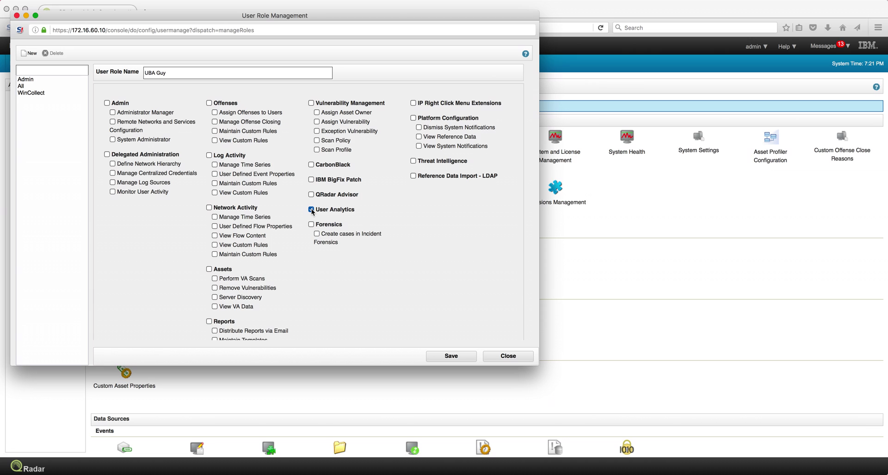
{"action": "left_click", "coordinate": [209, 102]}
{"action": "left_click", "coordinate": [210, 156]}
{"action": "left_click", "coordinate": [455, 357]}
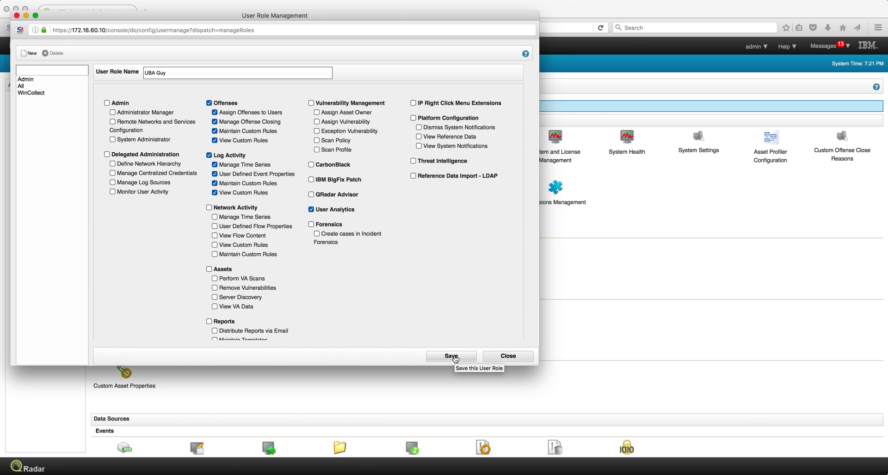
{"action": "left_click", "coordinate": [452, 356]}
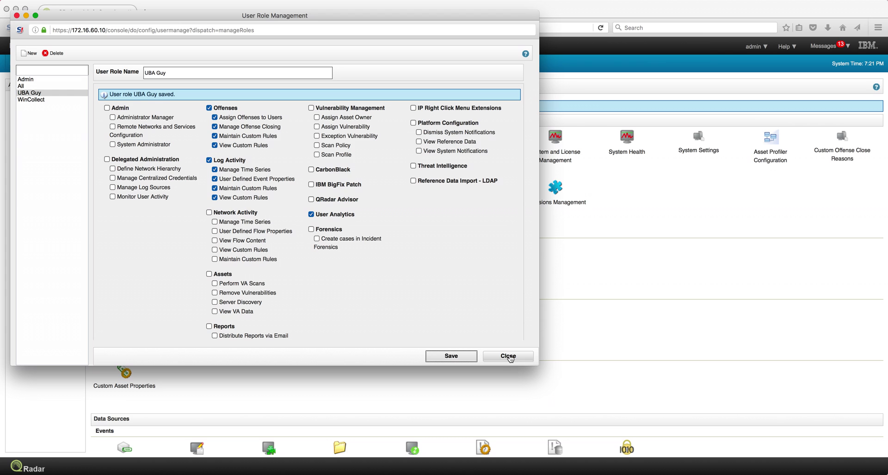
{"action": "left_click", "coordinate": [508, 356]}
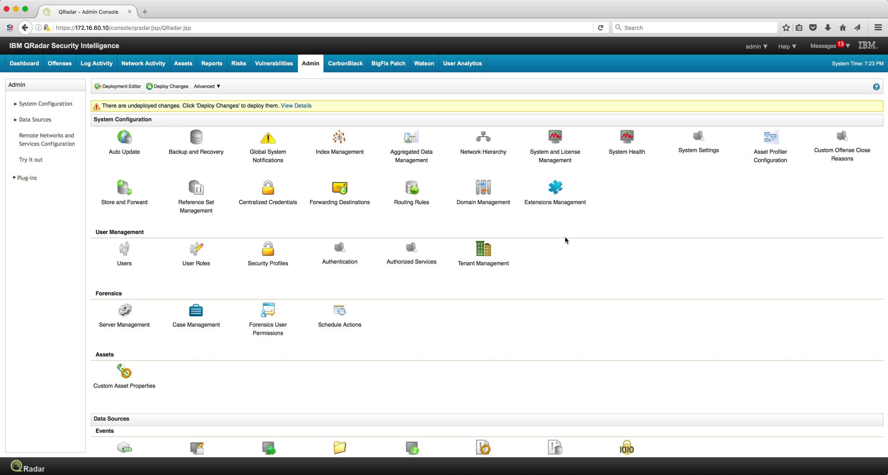
List the installed extensions, then open the IBM Security App Exchange in a new tab.
{"action": "left_click", "coordinate": [554, 188]}
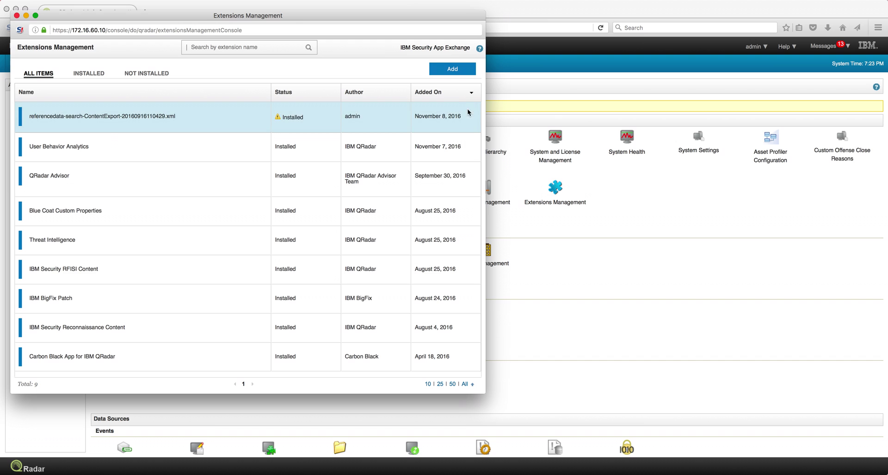
{"action": "left_click", "coordinate": [443, 47]}
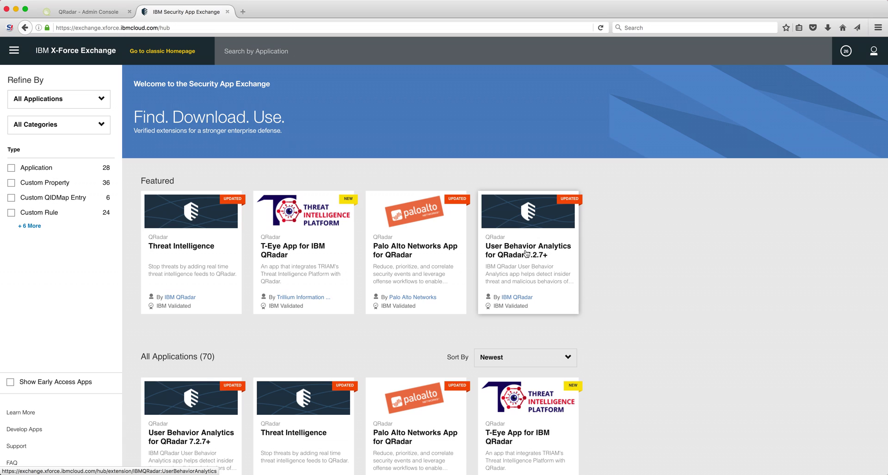
Open the User Behavior Analytics for QRadar 7.2.7+ app details in X-Force Exchange.
{"action": "left_click", "coordinate": [526, 253]}
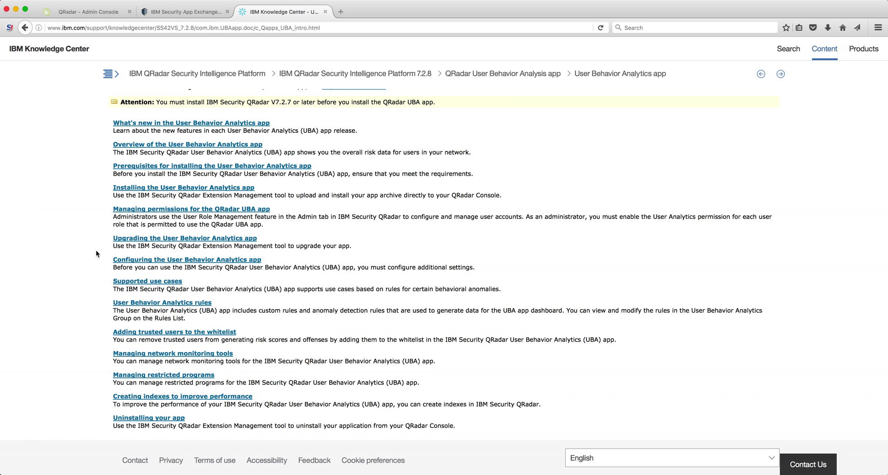
Open the User Behavior Analytics rules topic and scroll through its table of rules, default states and descriptions.
{"action": "scroll", "coordinate": [89, 299], "scroll_direction": "down", "scroll_amount": 2}
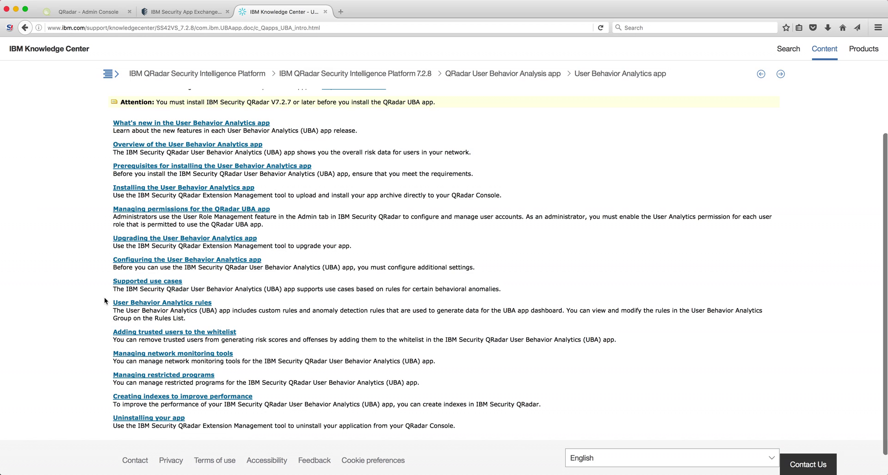
{"action": "left_click", "coordinate": [153, 304]}
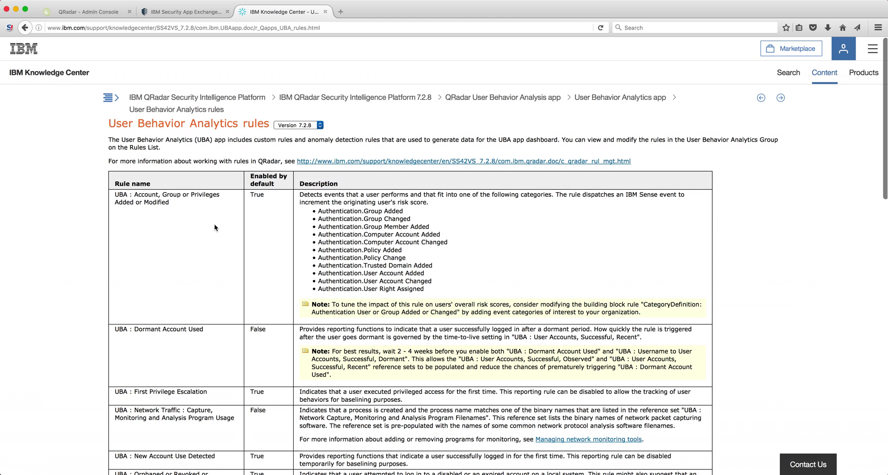
{"action": "scroll", "coordinate": [181, 232], "scroll_direction": "down", "scroll_amount": 3}
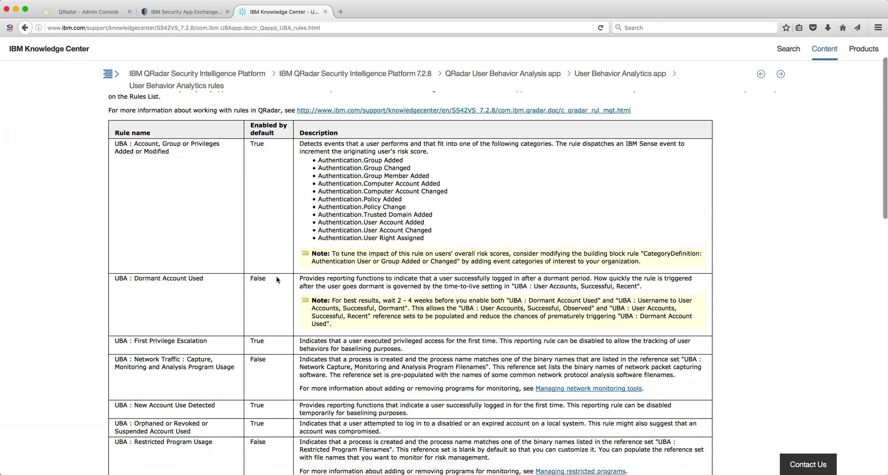